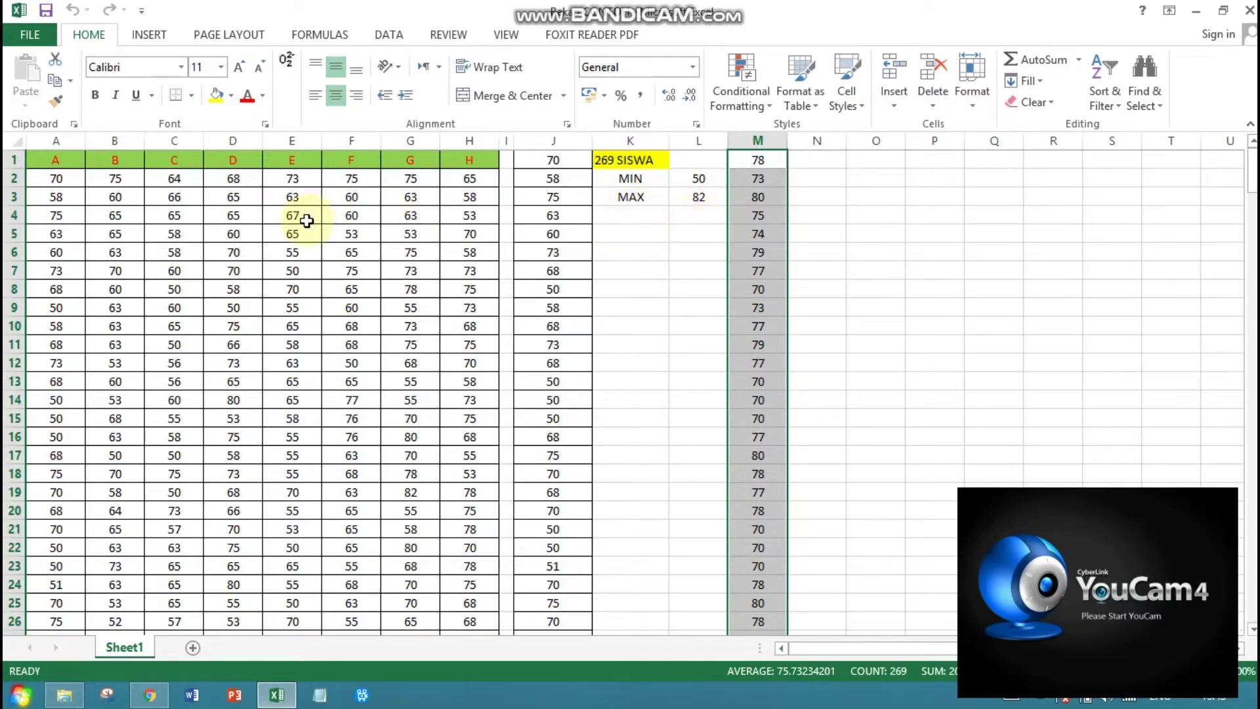
Step: Open the APLIKASI KONVERSI NILAI workbook from the file folder and dismiss its greeting message
scroll(303, 221, down, 2)
scroll(303, 221, down, 3)
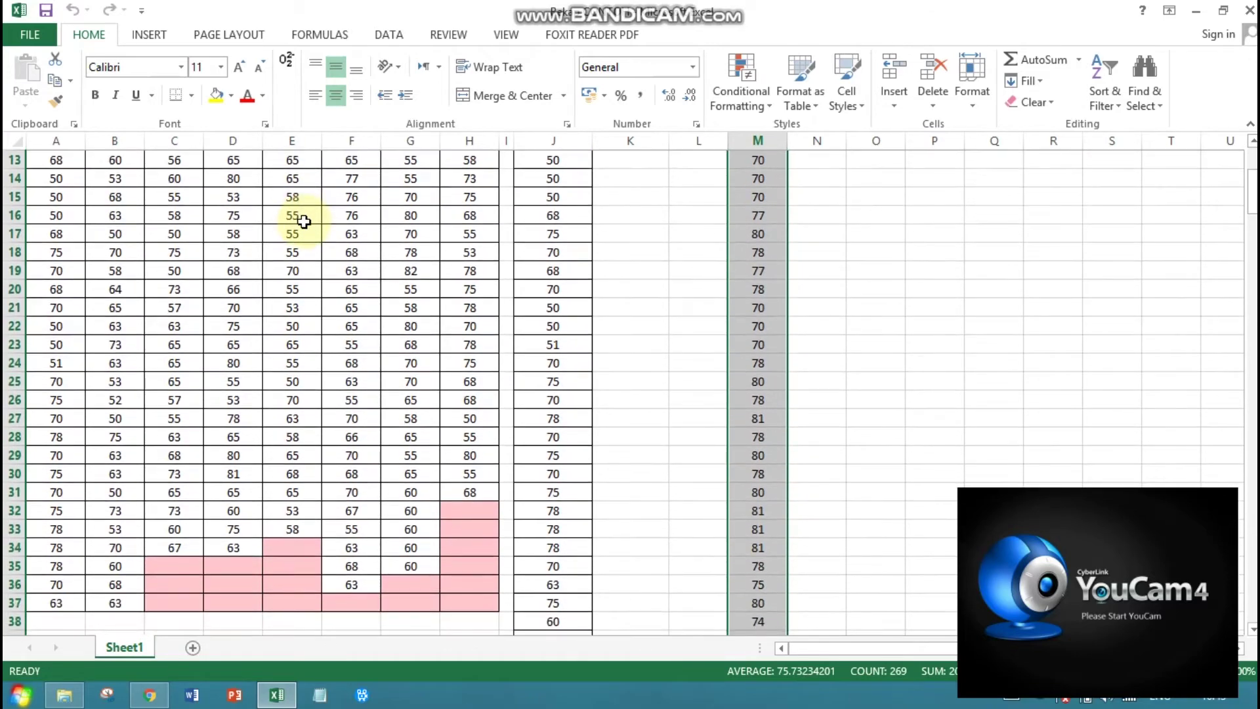
scroll(303, 221, up, 5)
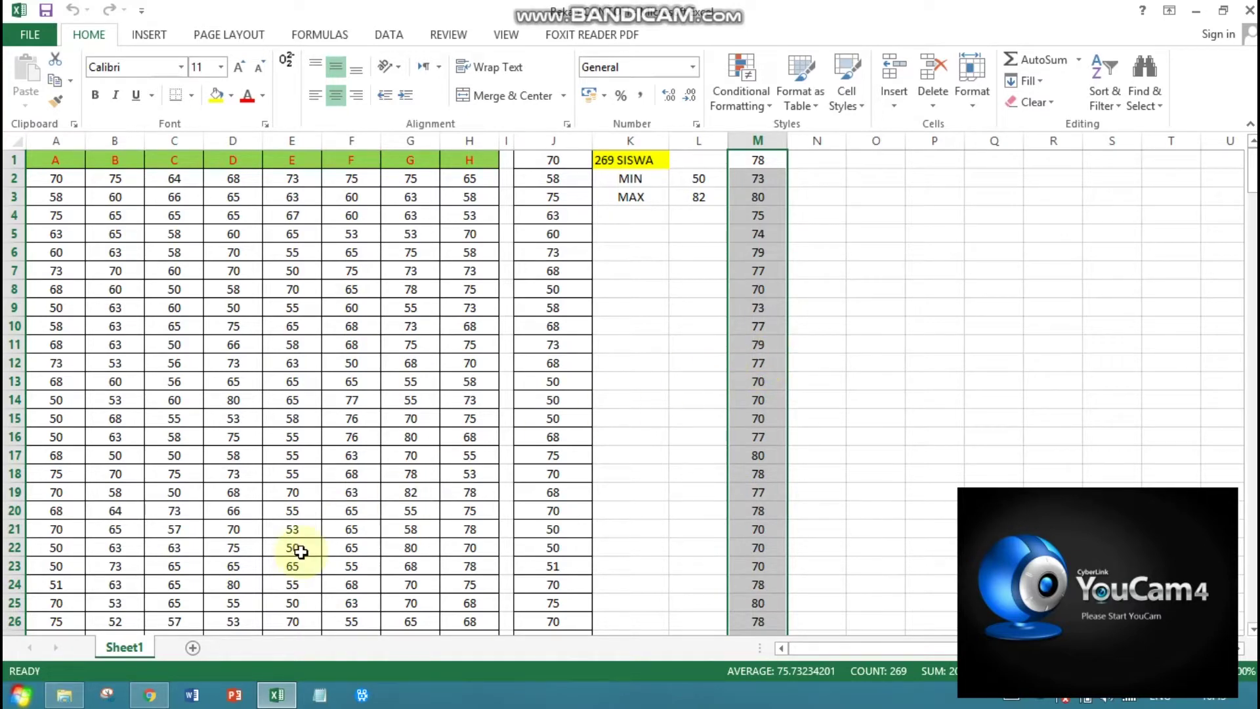
click(64, 694)
double_click(257, 116)
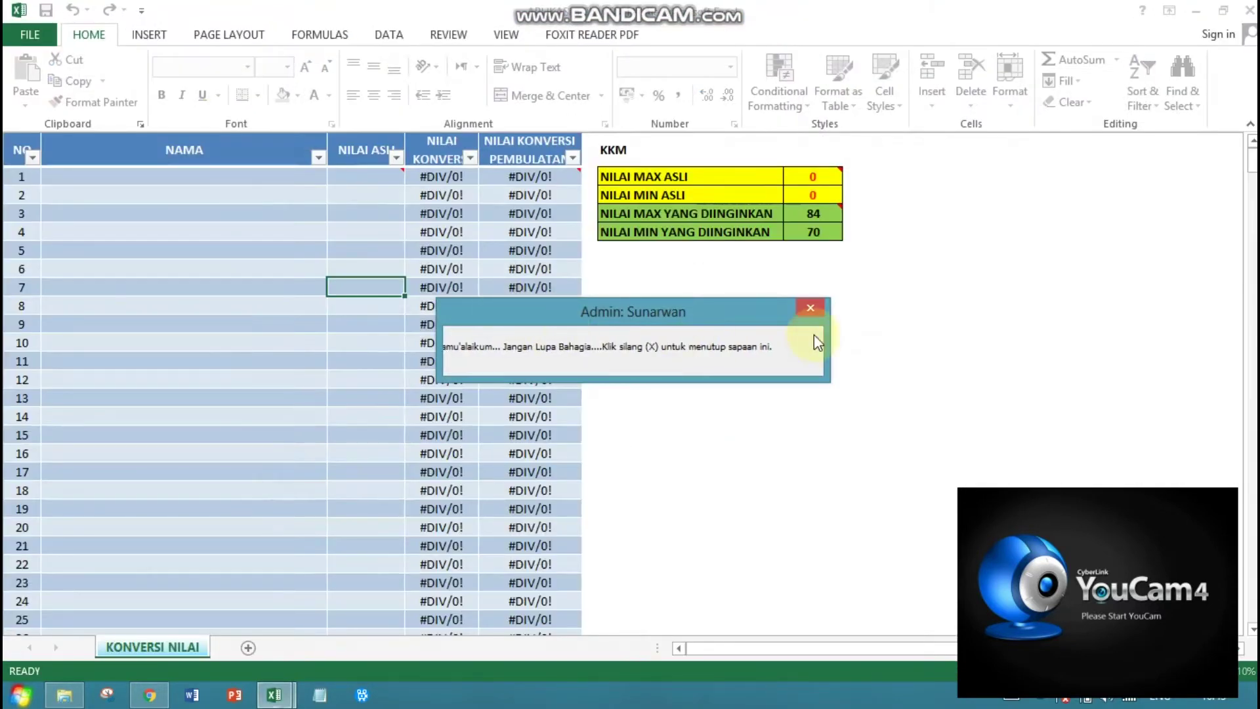
click(811, 311)
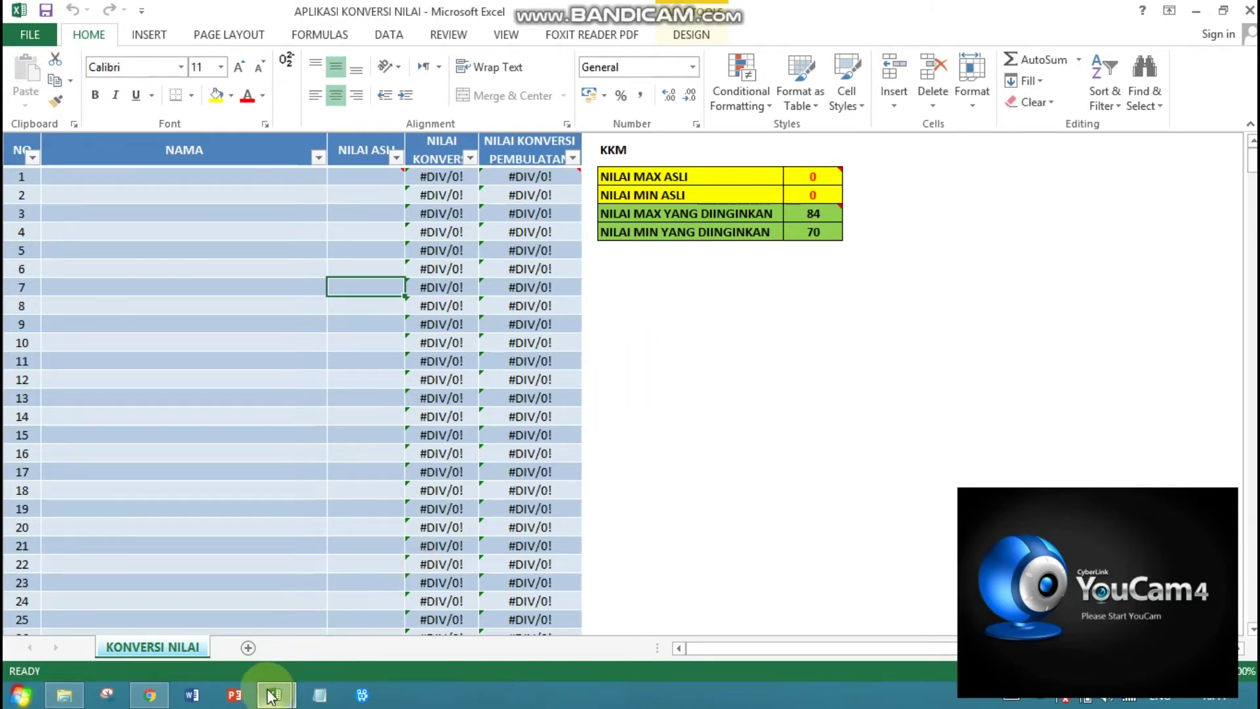
Step: Return to the Rekap CONTOH workbook and copy the original scores in J1:J269
mouse_move(271, 694)
click(225, 613)
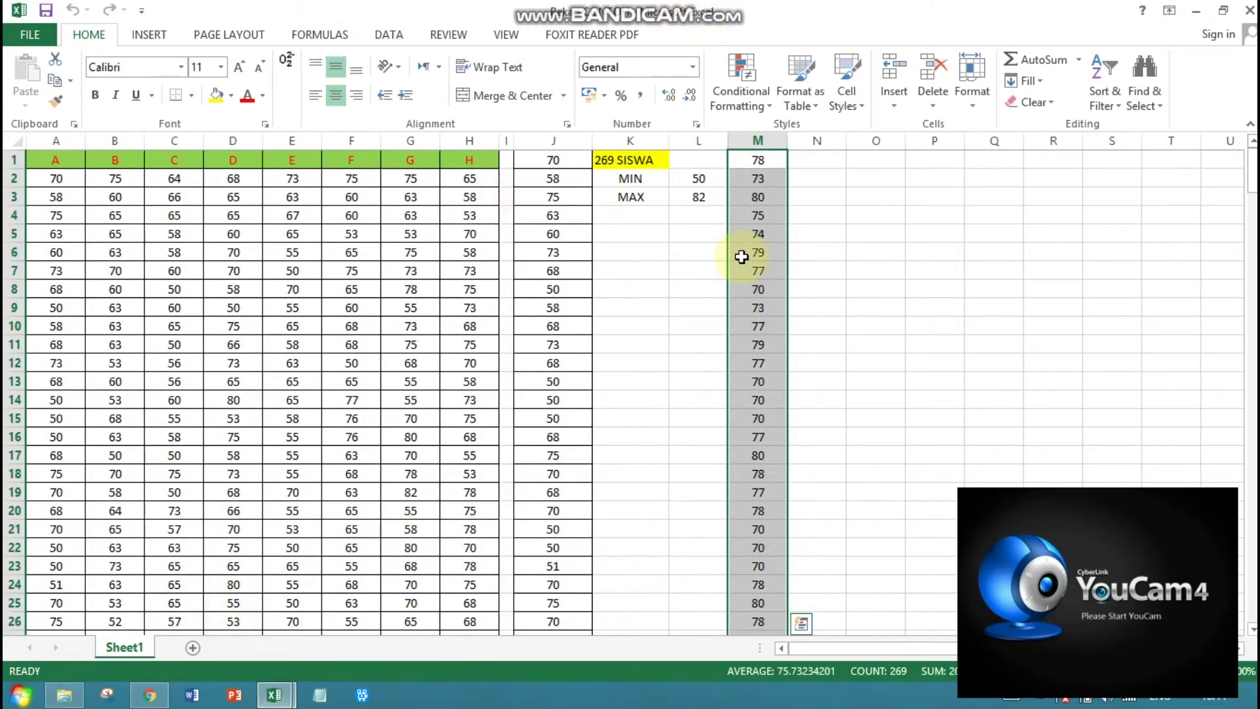
drag(557, 164, 550, 584)
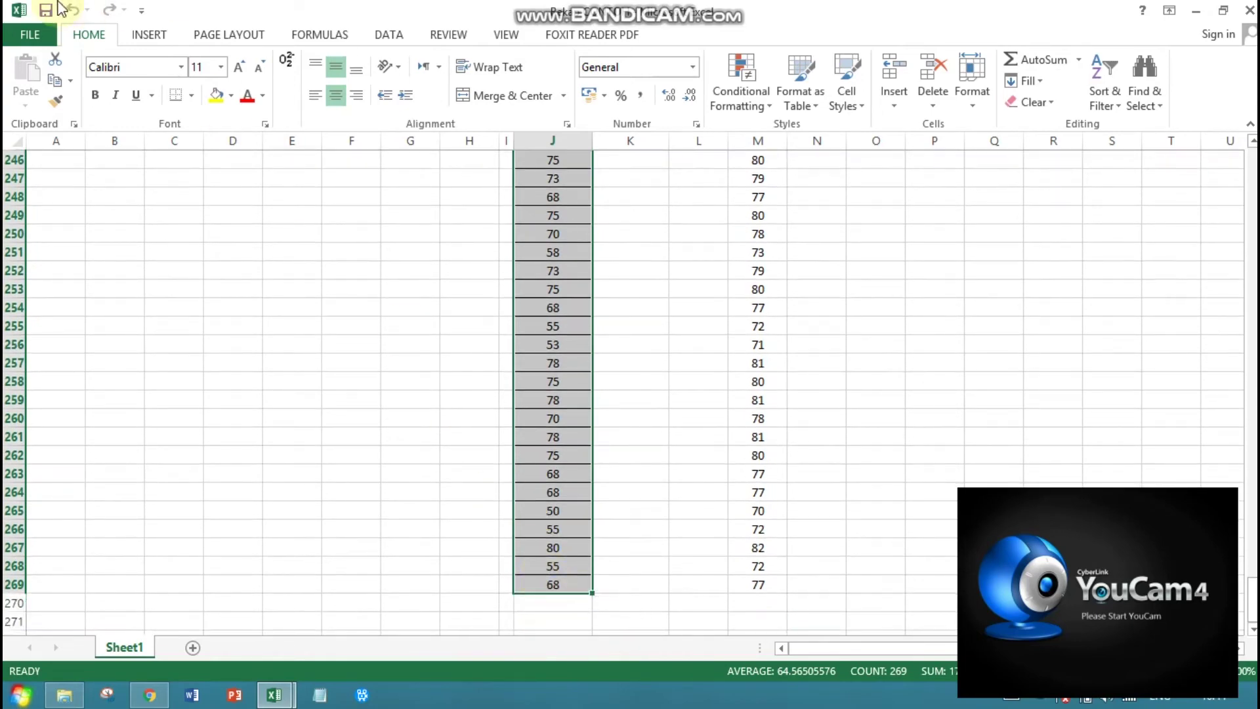
click(55, 81)
key(ctrl+Home)
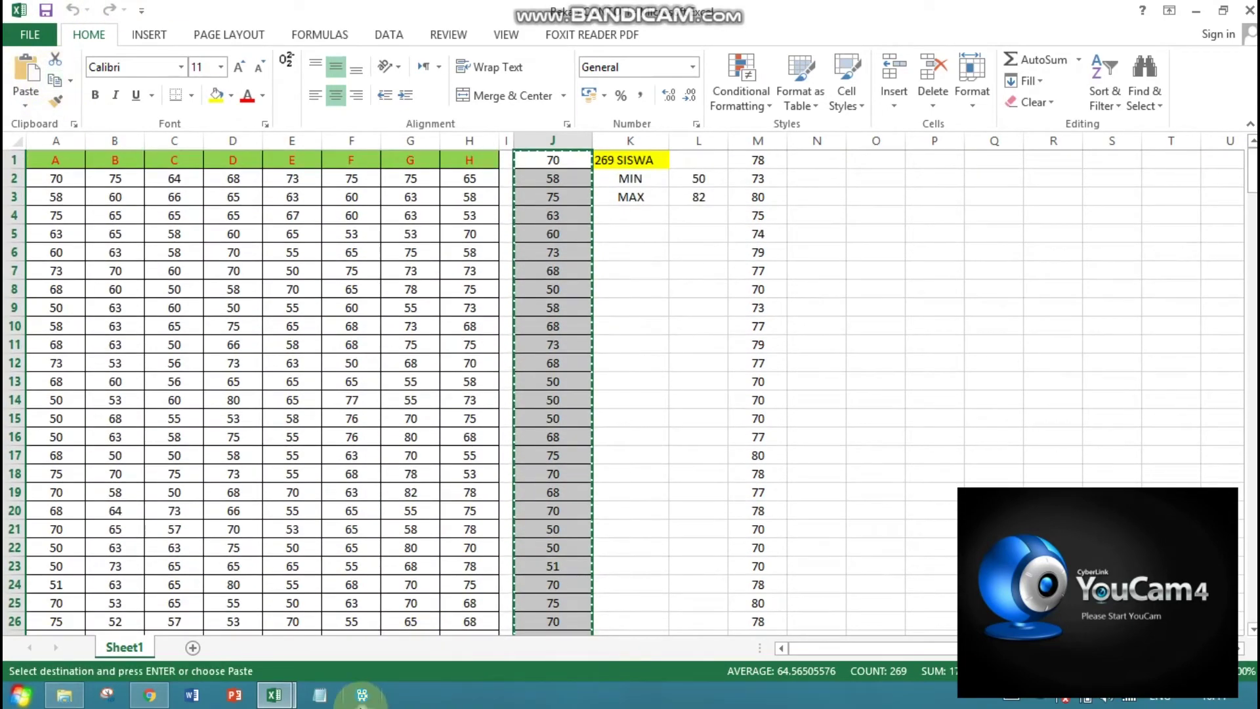
Step: Paste the copied scores as values only into the NILAI ASLI column of APLIKASI KONVERSI NILAI, starting at student 1
mouse_move(274, 695)
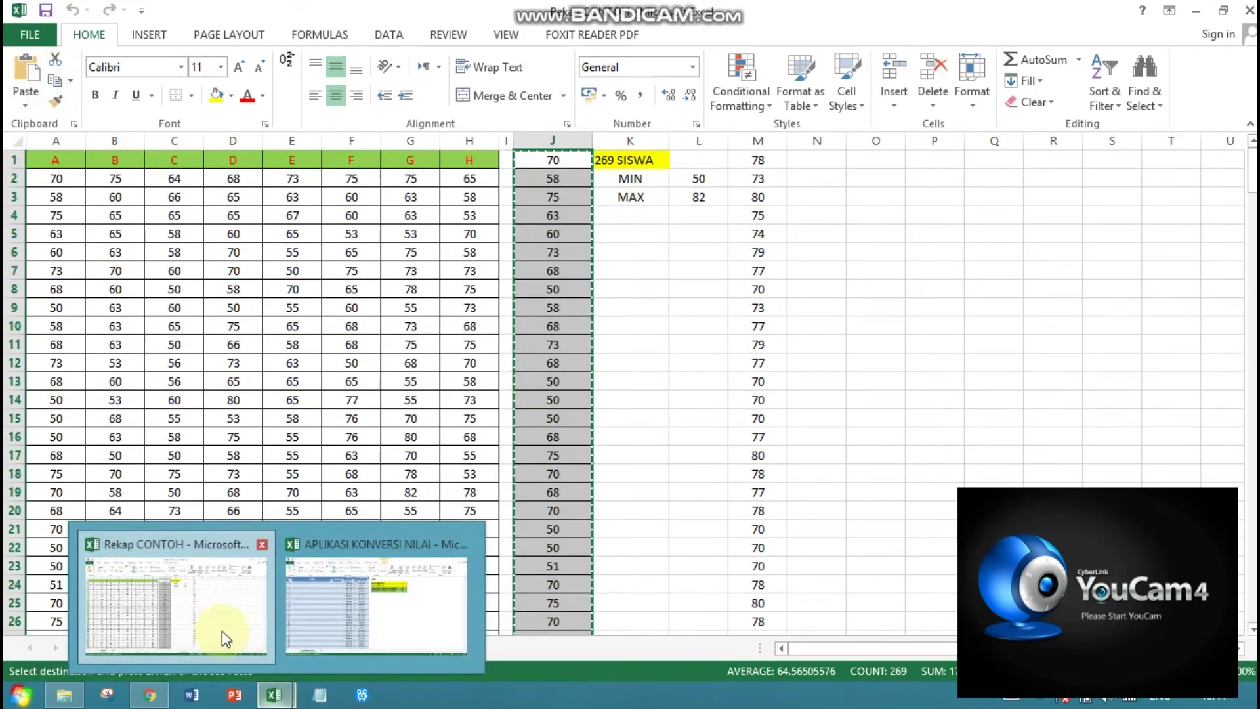
click(324, 620)
click(338, 285)
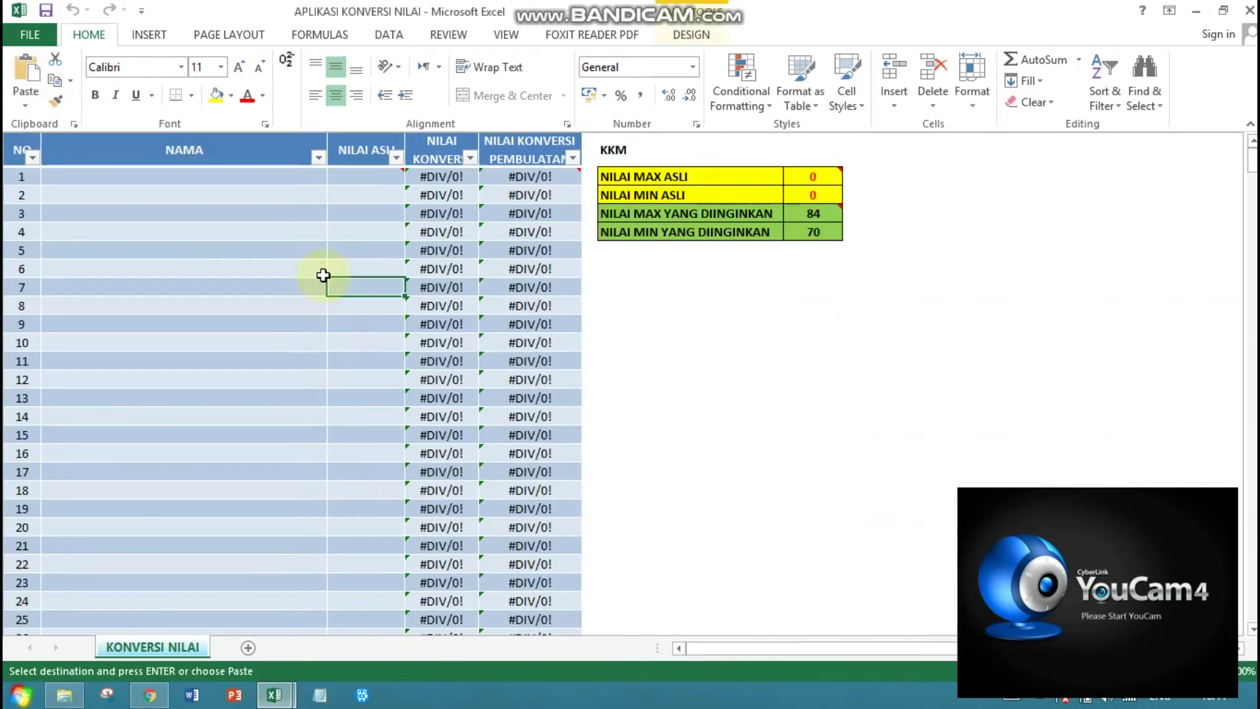
mouse_move(360, 174)
click(360, 174)
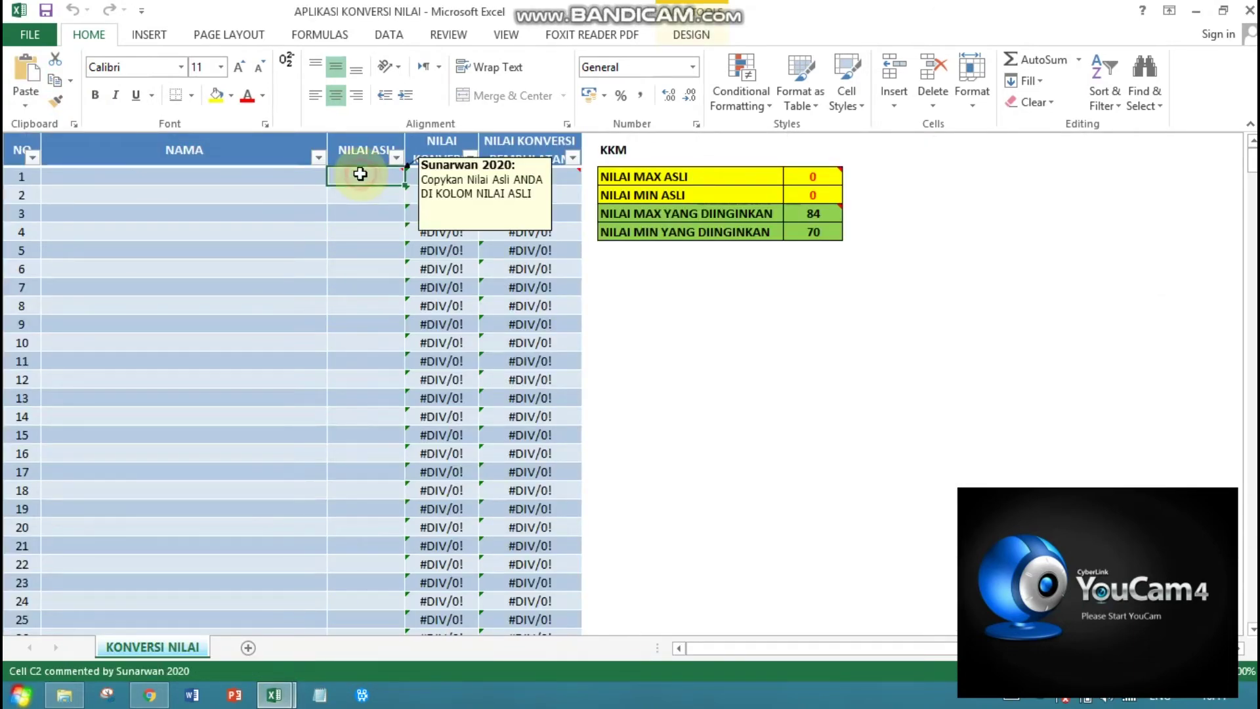
click(25, 105)
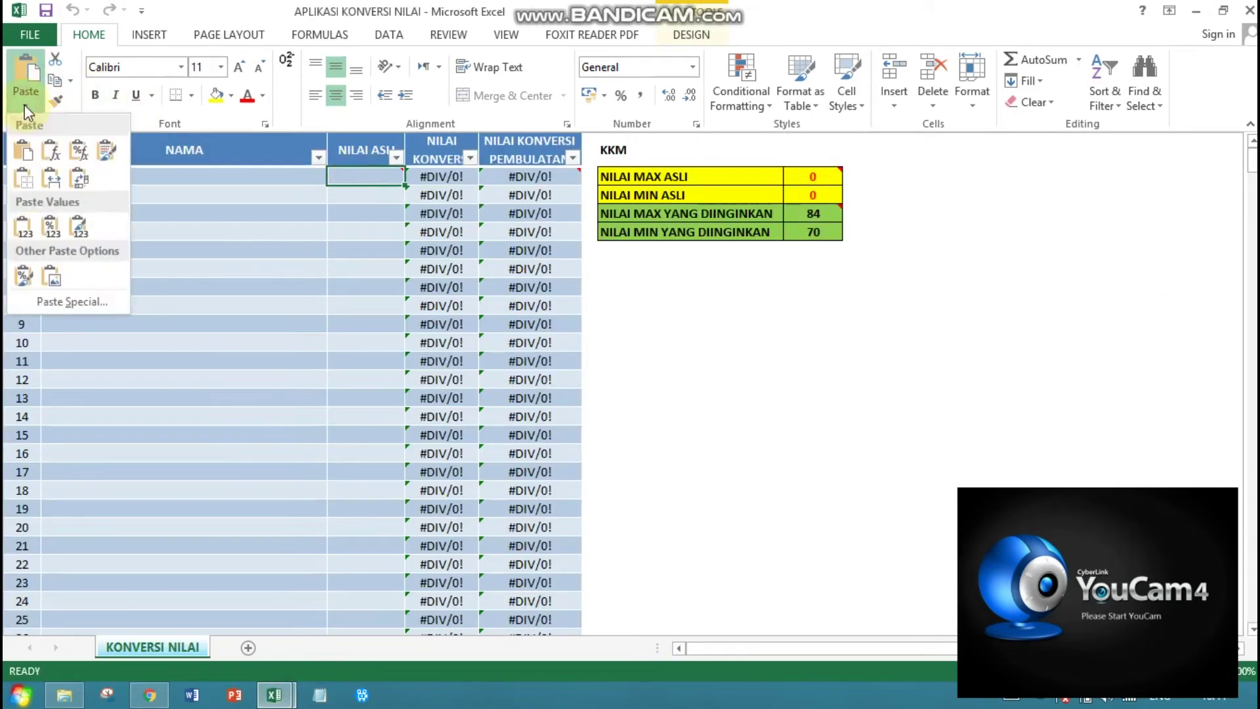
click(25, 227)
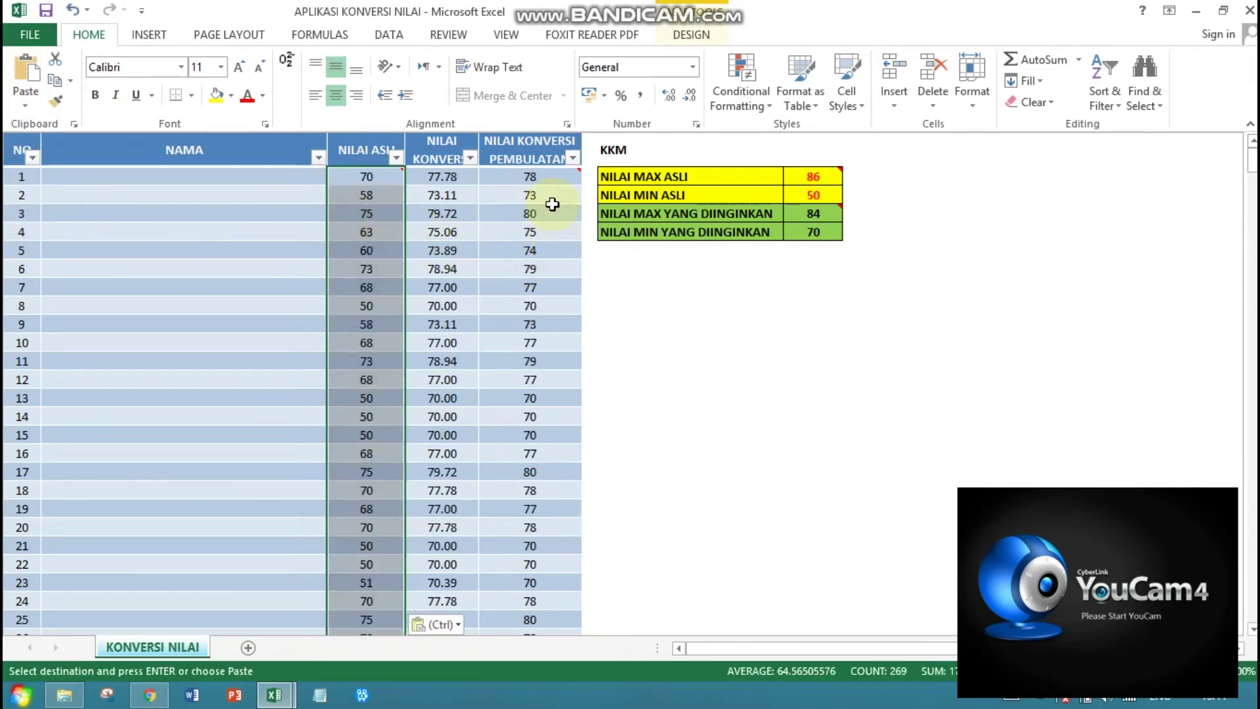
key(Escape)
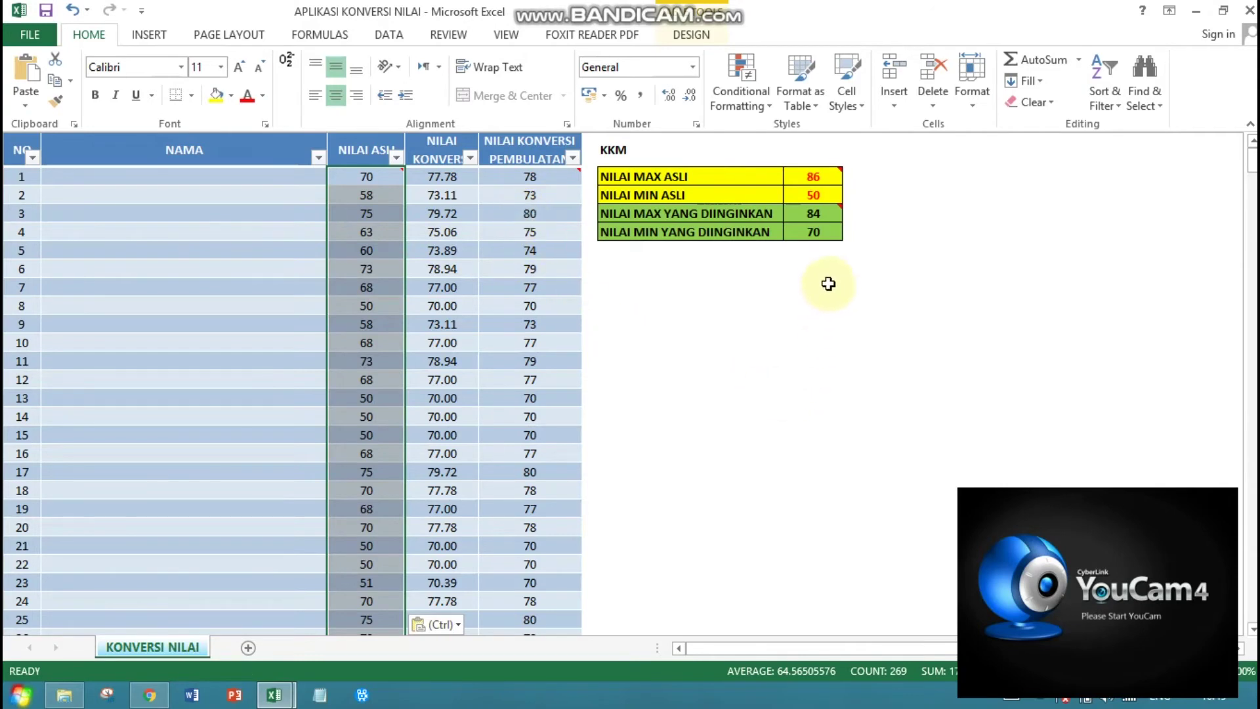
Step: Set NILAI MAX YANG DIINGINKAN to 85 and NILAI MIN YANG DIINGINKAN to 73
click(812, 220)
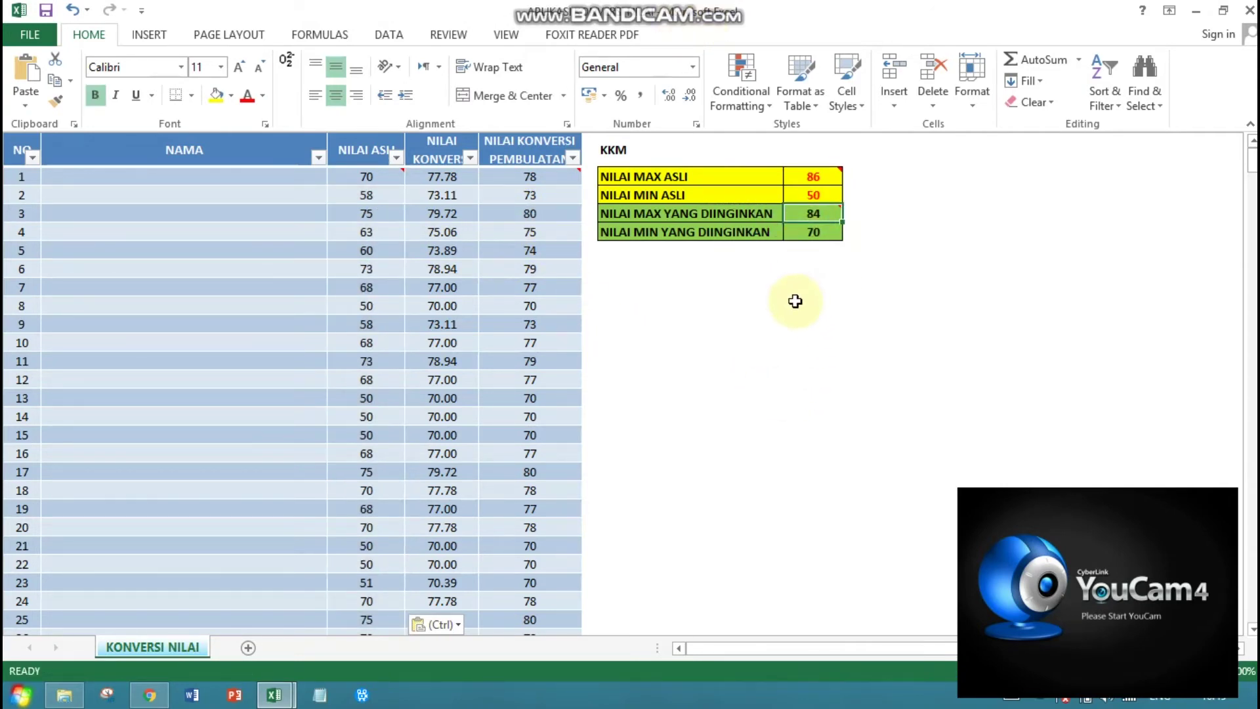
text(85)
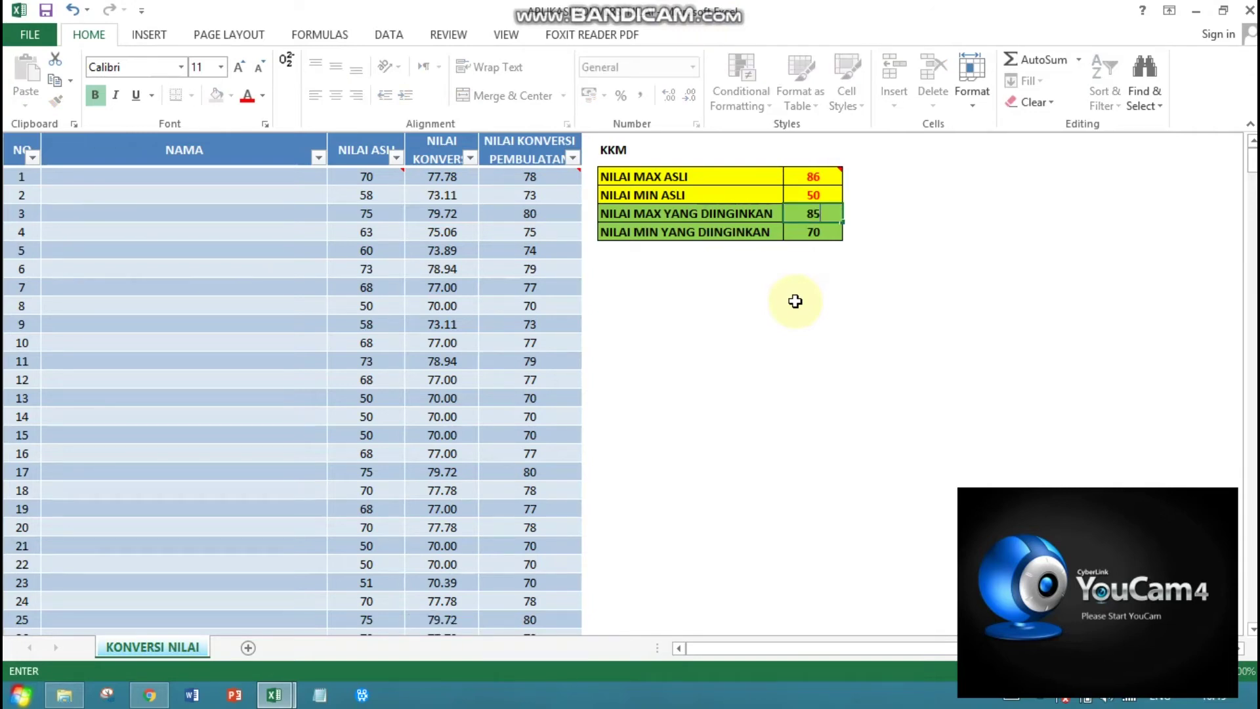
click(810, 236)
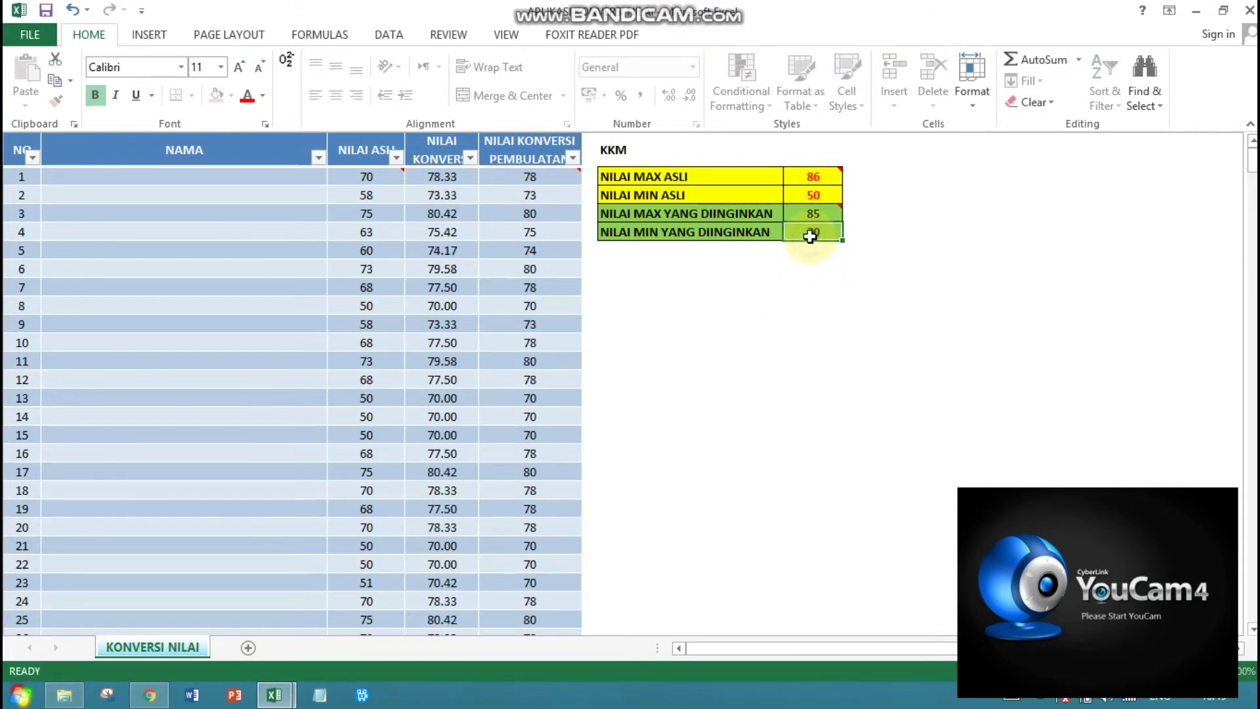
text(73)
key(Return)
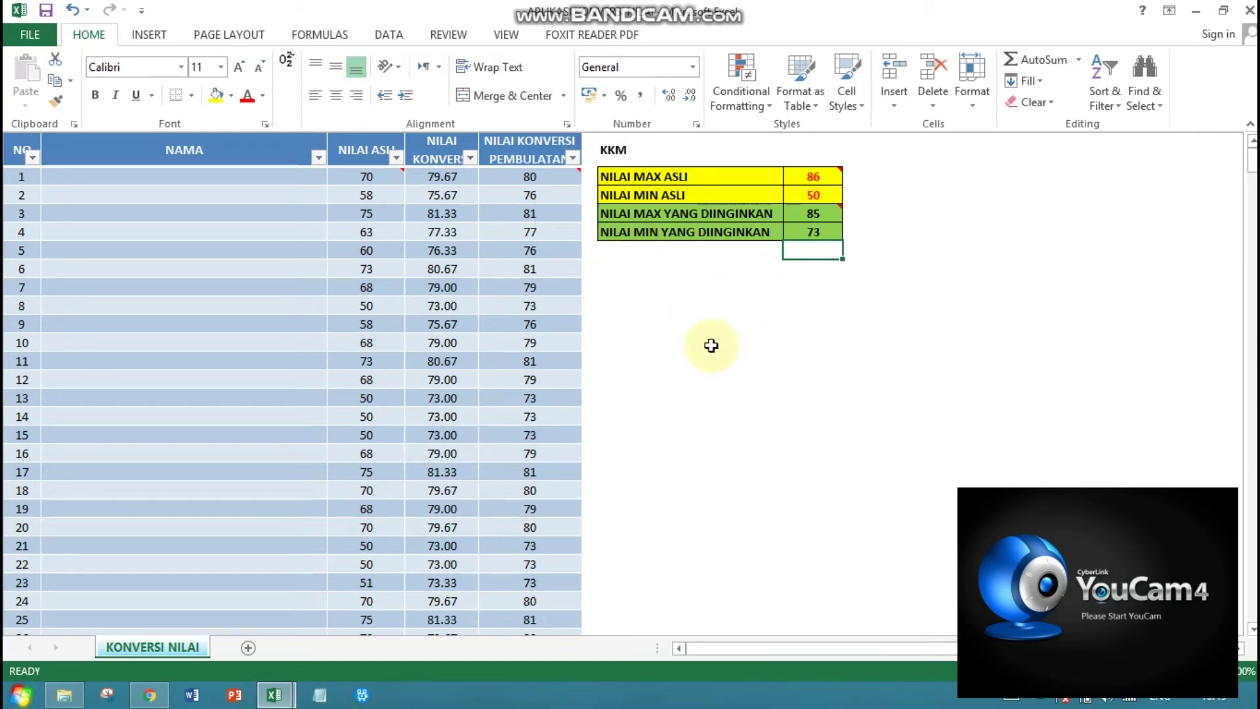
Step: Set NILAI MAX YANG DIINGINKAN to 90 and NILAI MIN YANG DIINGINKAN to 75
click(808, 218)
text(90)
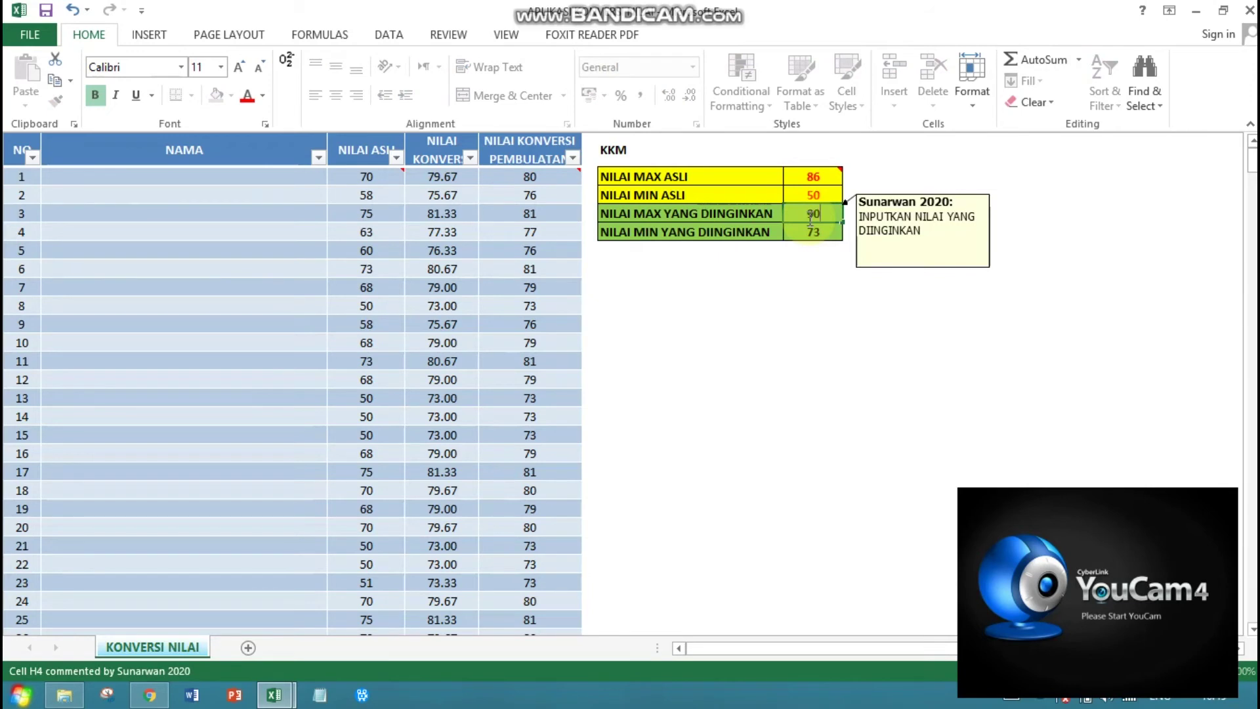
key(Return)
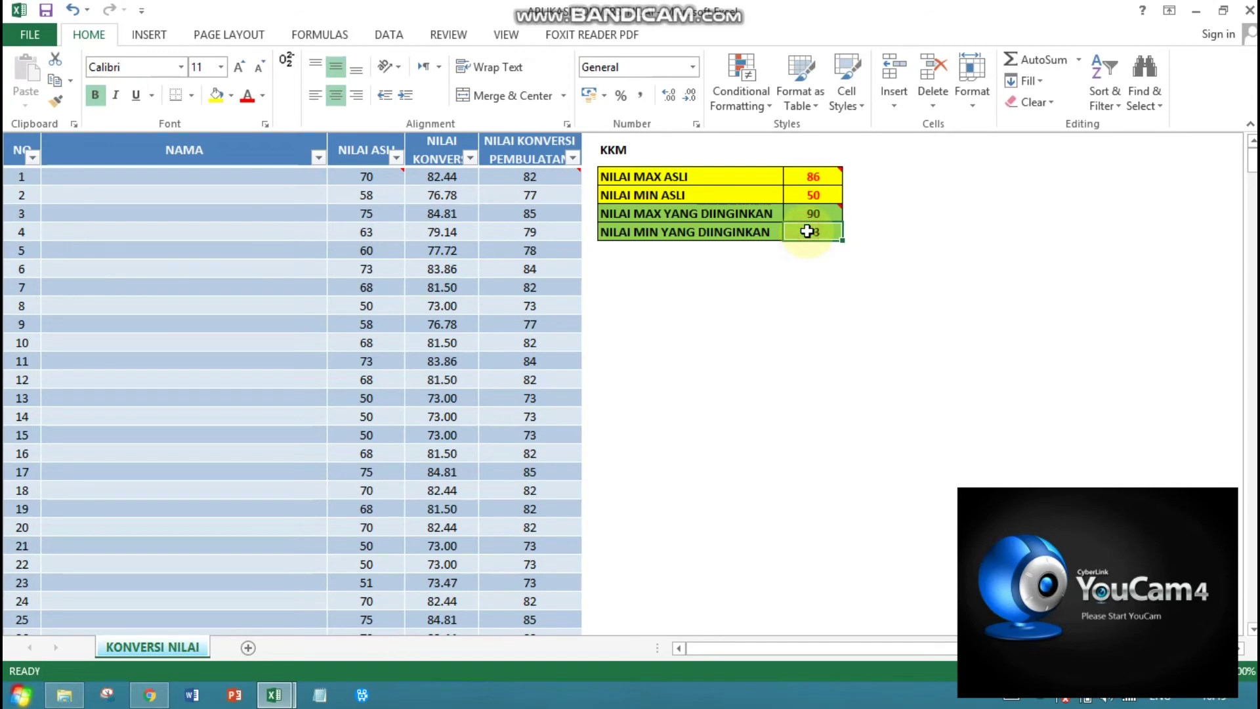
text(75)
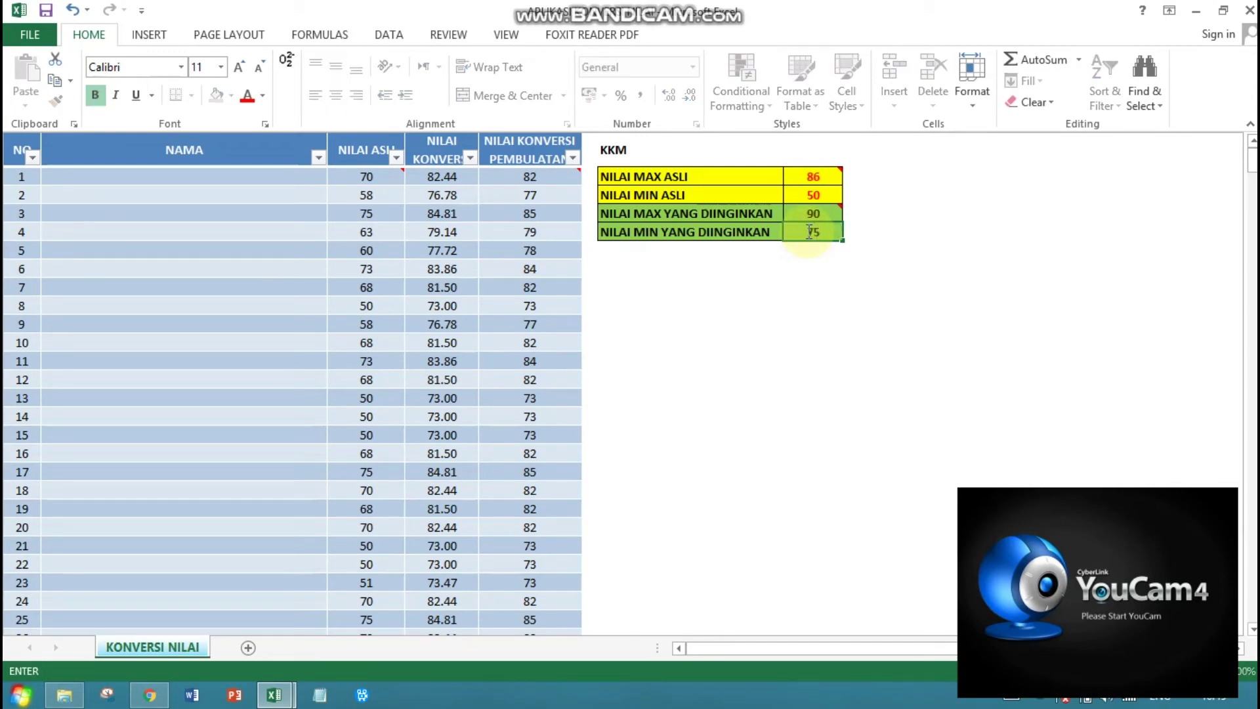
key(Return)
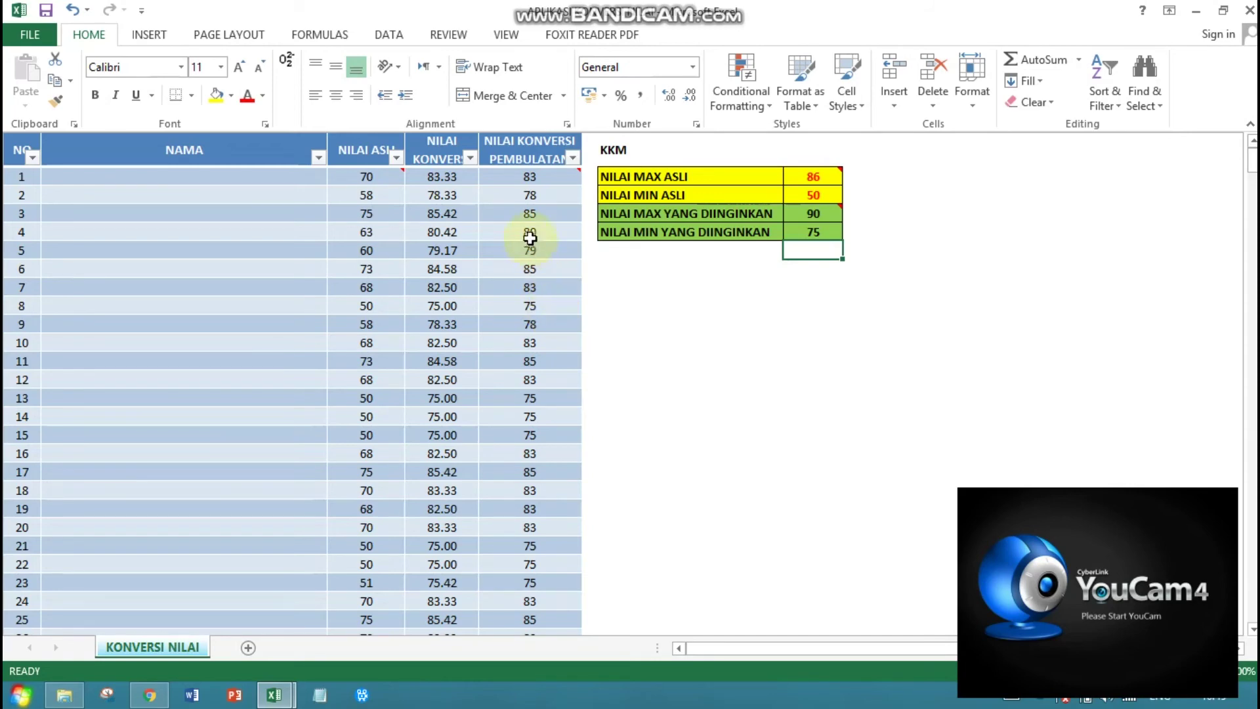
Step: Copy the rounded scores in the NILAI KONVERSI PEMBULATAN column for students 1 to 269
click(532, 174)
drag(531, 174, 535, 105)
drag(535, 105, 537, 529)
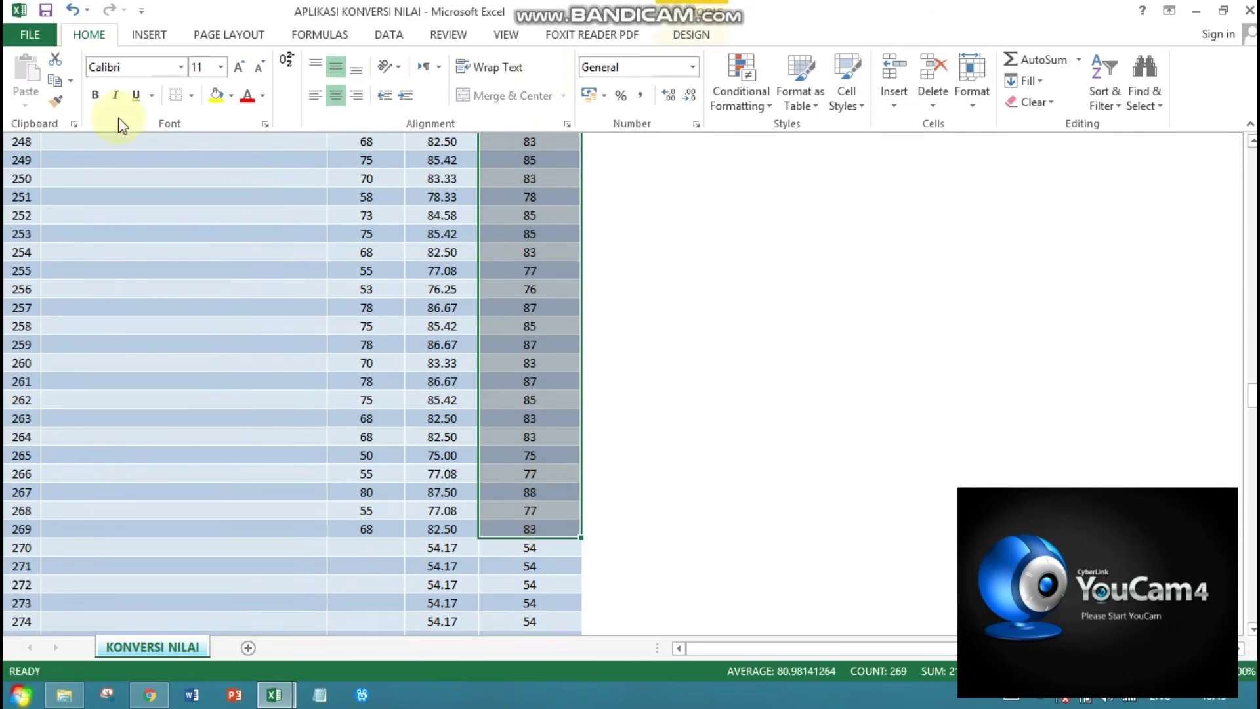
click(55, 80)
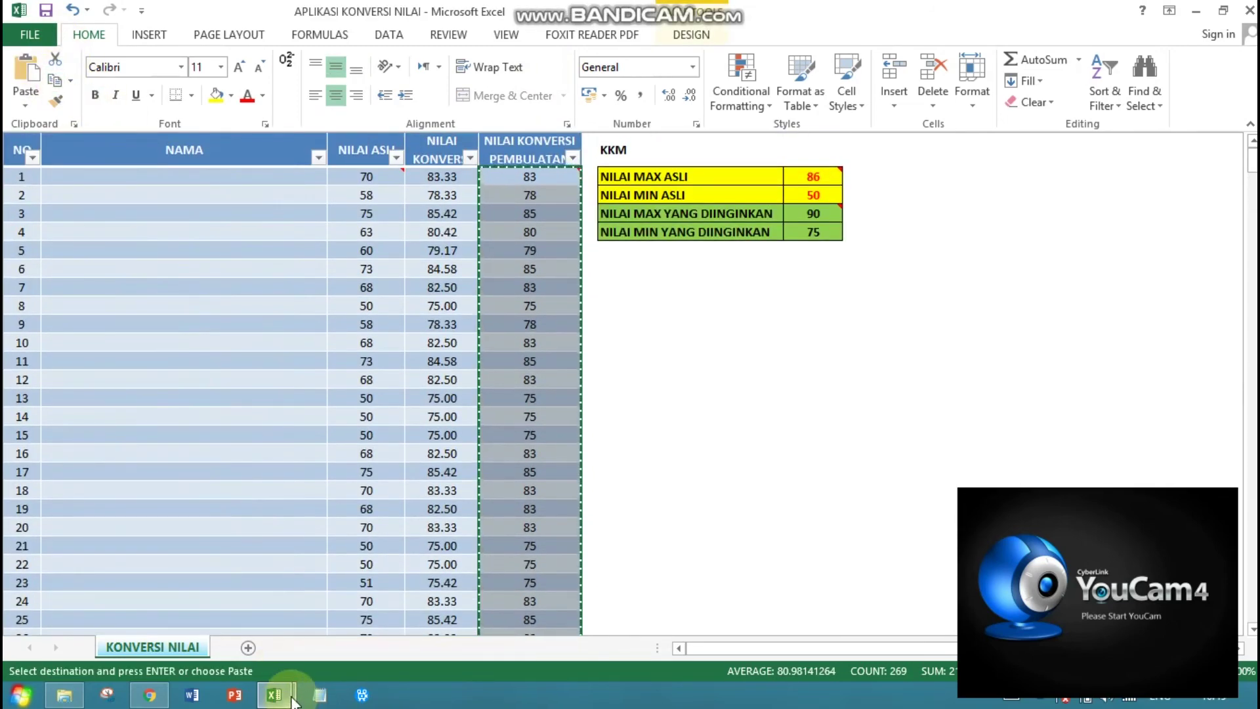
Step: Paste the copied scores as values only into column M of the Rekap CONTOH workbook, starting at M1
mouse_move(275, 694)
click(216, 603)
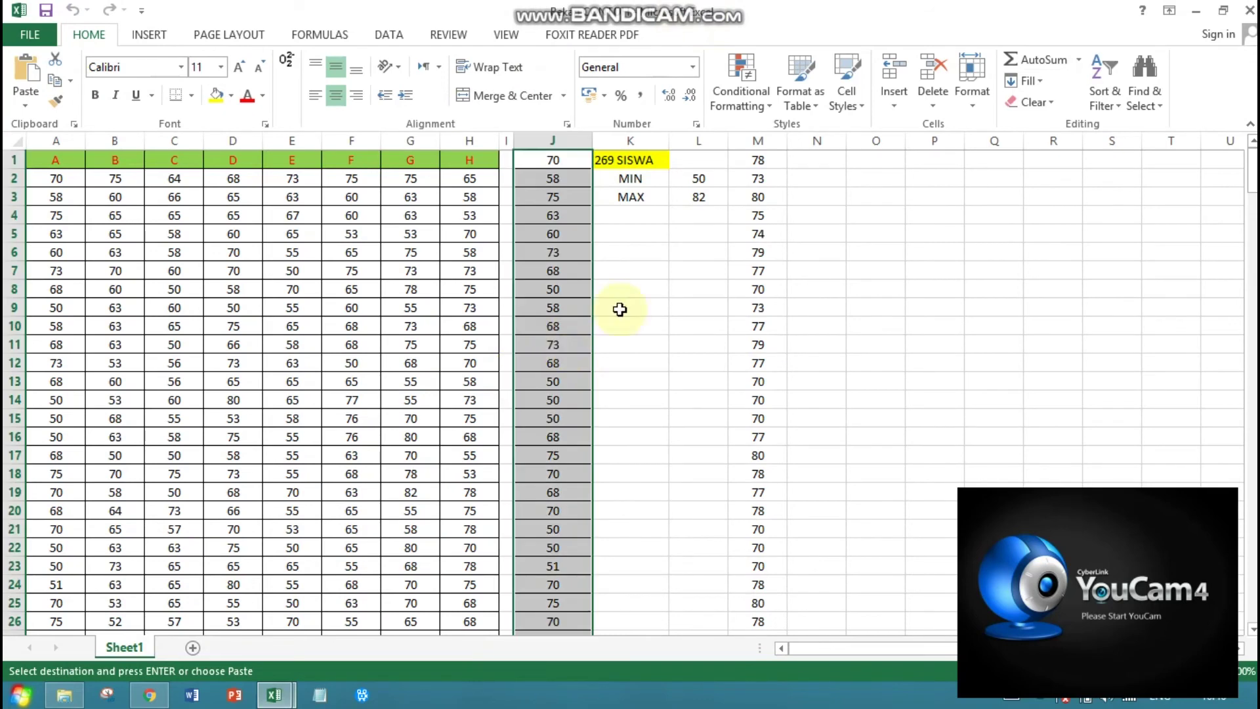
click(758, 161)
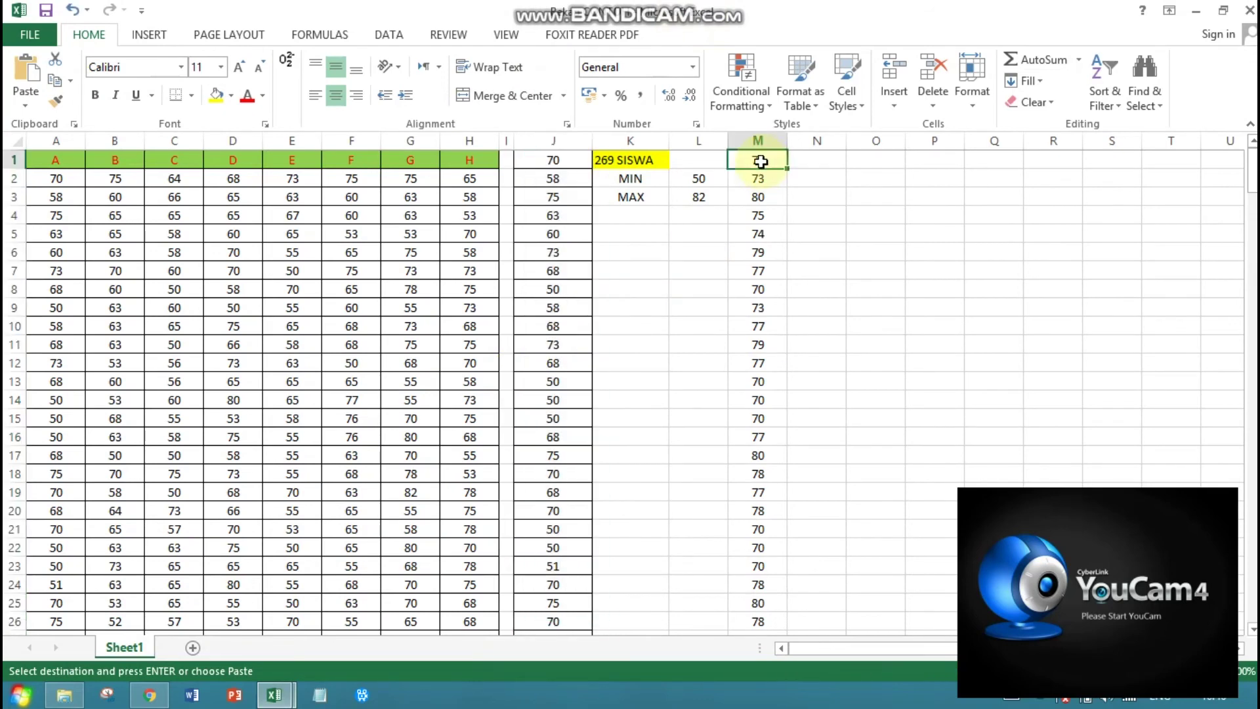
click(25, 104)
click(22, 230)
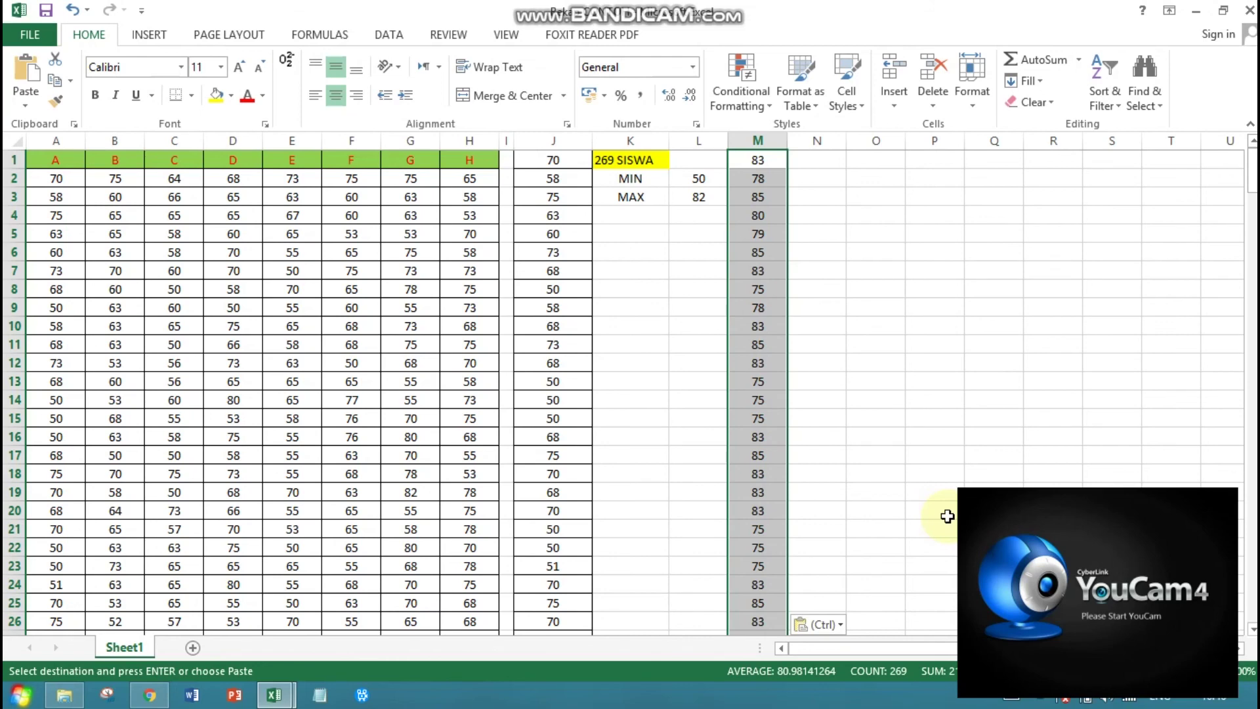
Step: Save the APLIKASI KONVERSI NILAI workbook and minimize both workbook windows
mouse_move(273, 701)
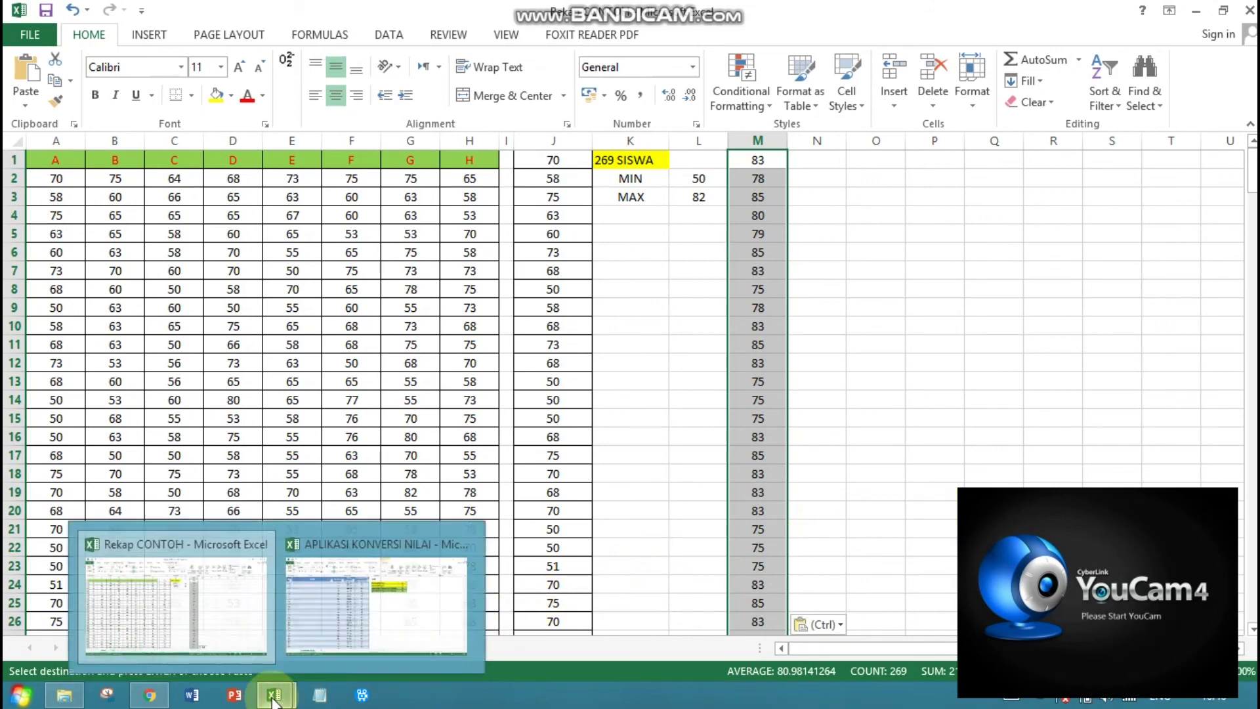
click(332, 621)
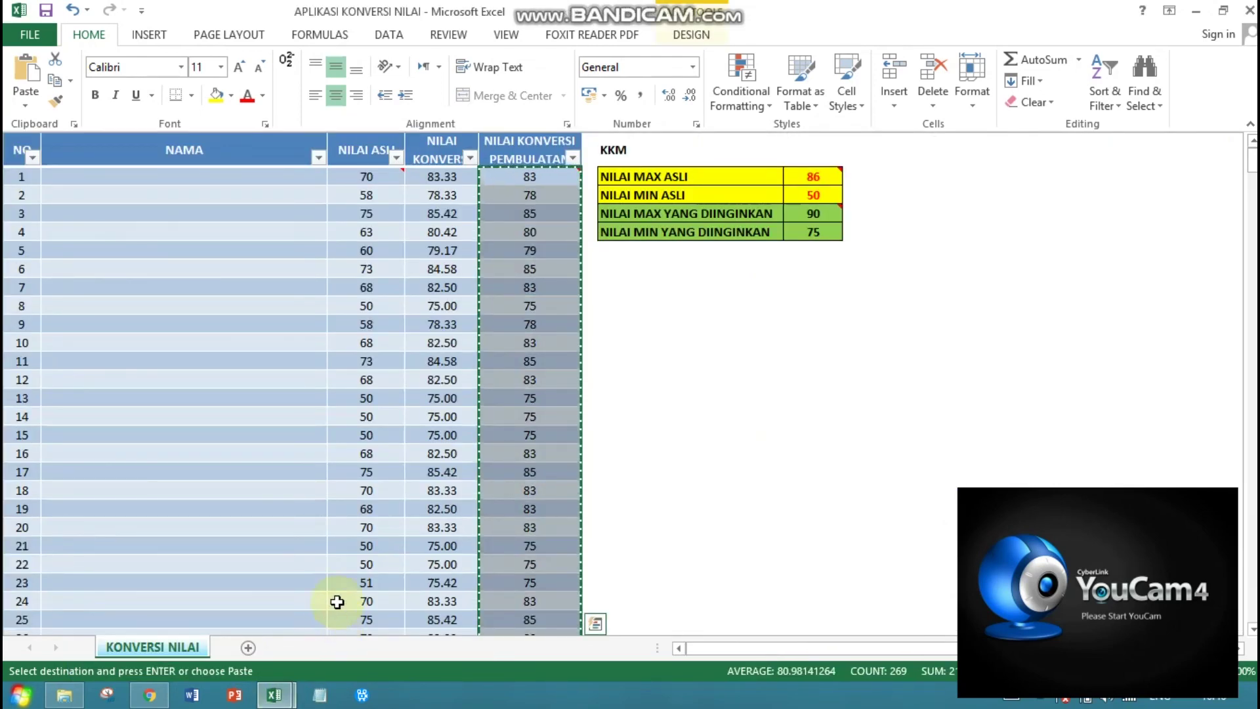
click(46, 11)
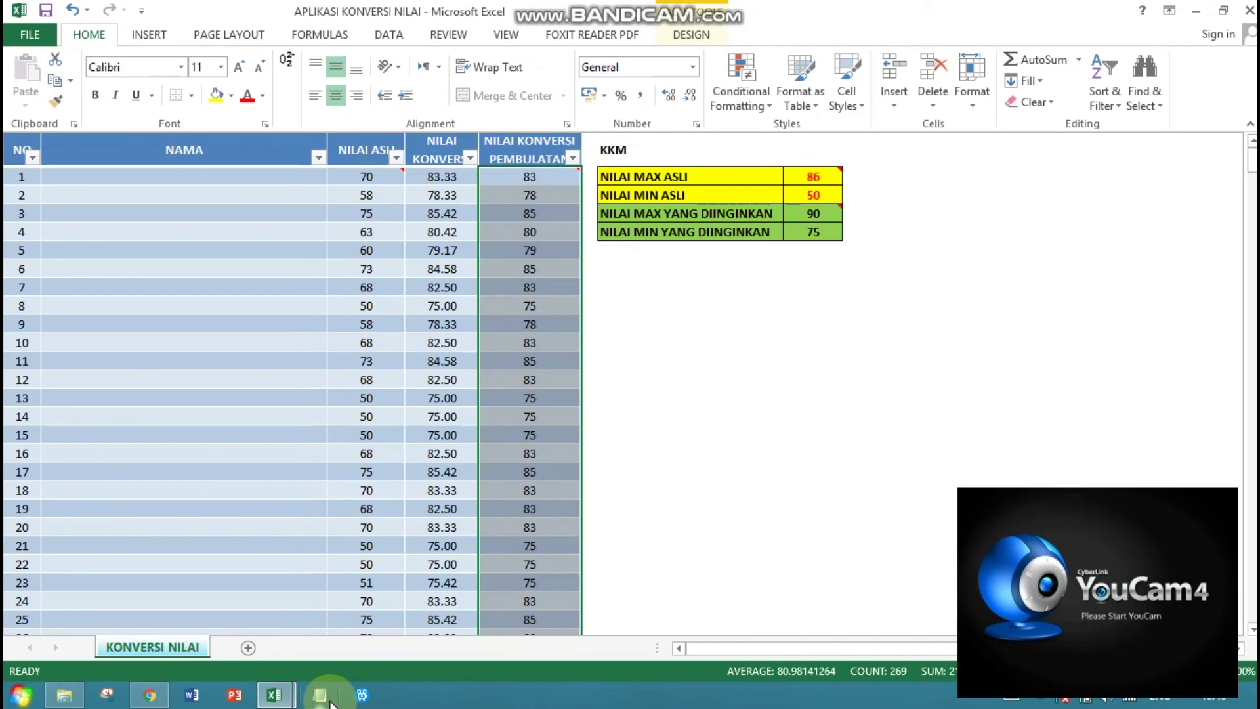
click(1200, 15)
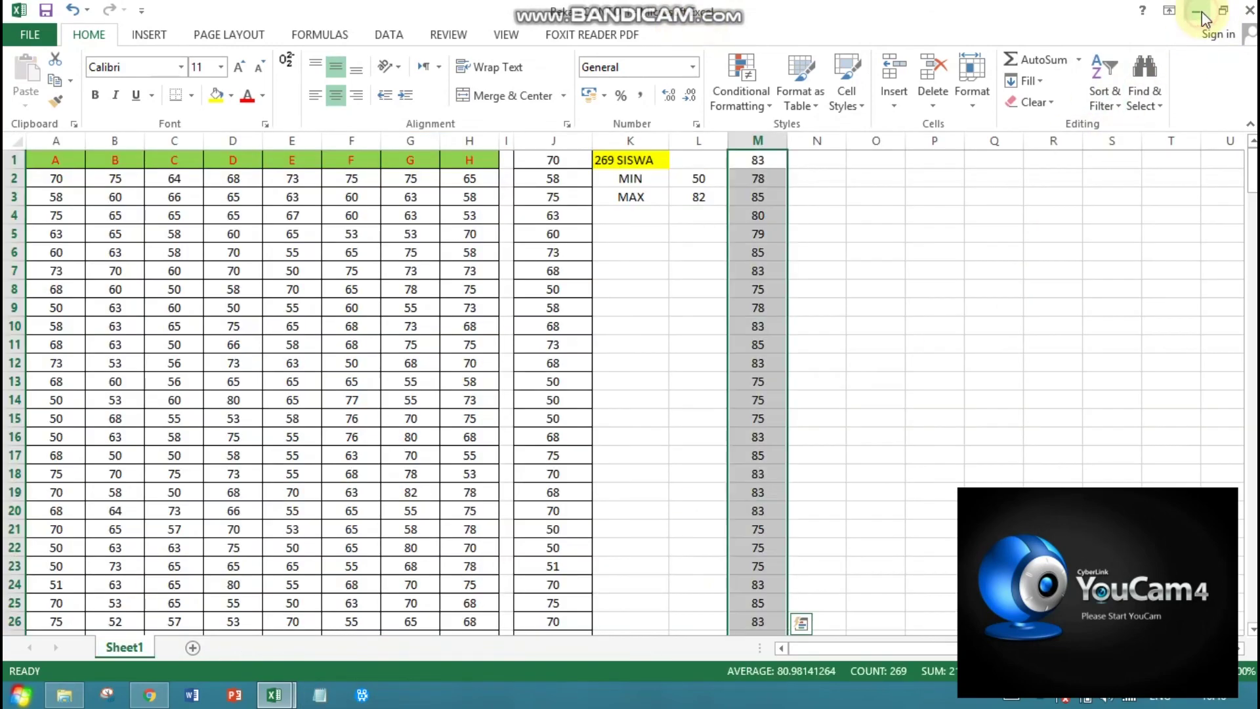
click(1199, 14)
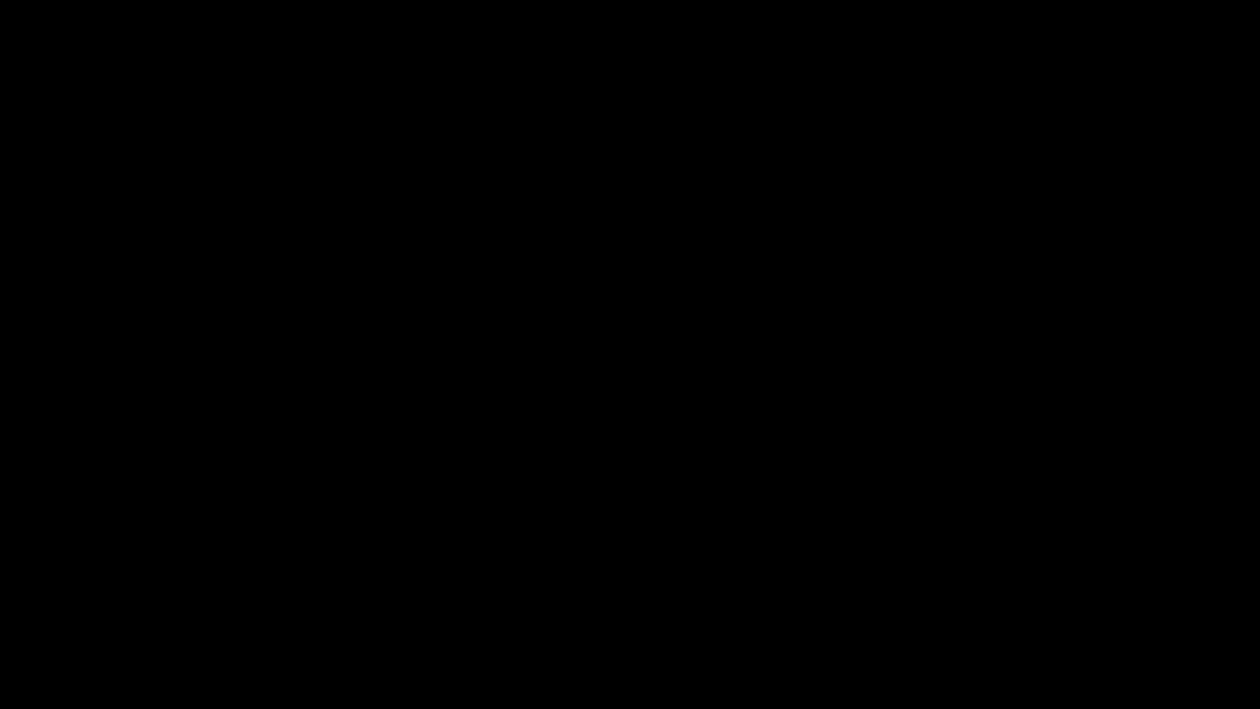